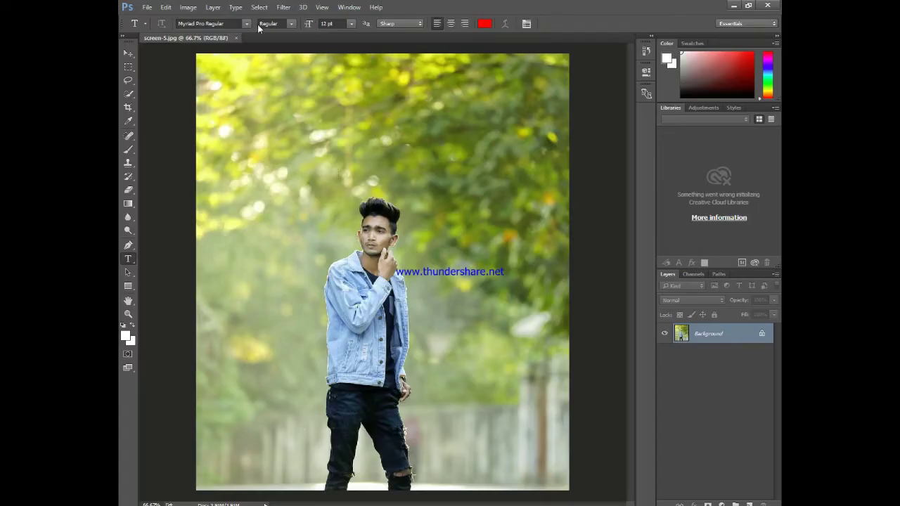
Switch to the Mixer Brush Tool and lower its Wet setting from 22% to 11%.
left_click(128, 150)
left_click(174, 178)
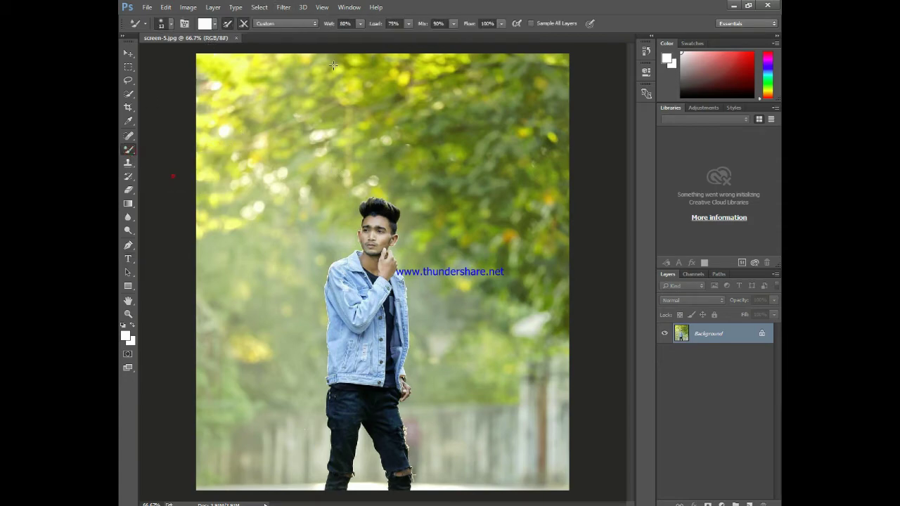
left_click(357, 24)
left_click(408, 26)
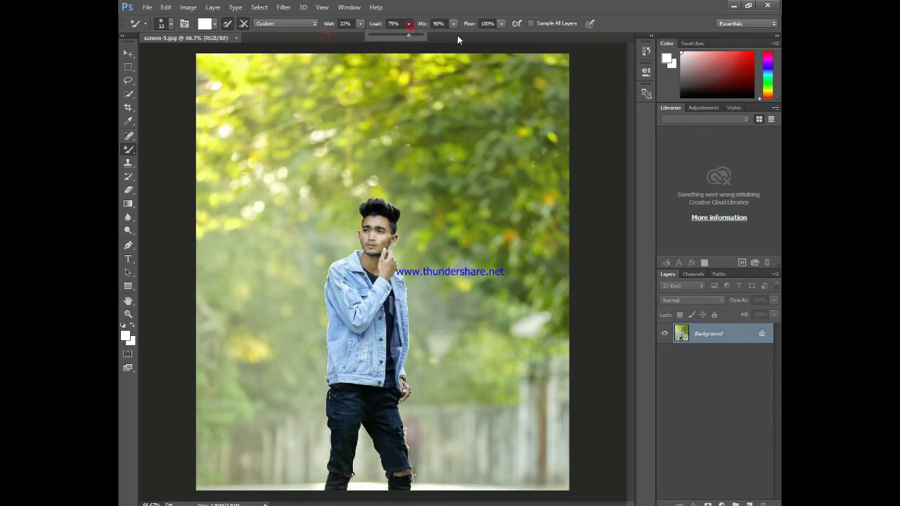
left_click(361, 24)
left_click_drag(354, 32, 352, 34)
Zoom in on the face and blend the forehead skin with a size-15 brush.
key("ctrl+plus")
key("ctrl+plus")
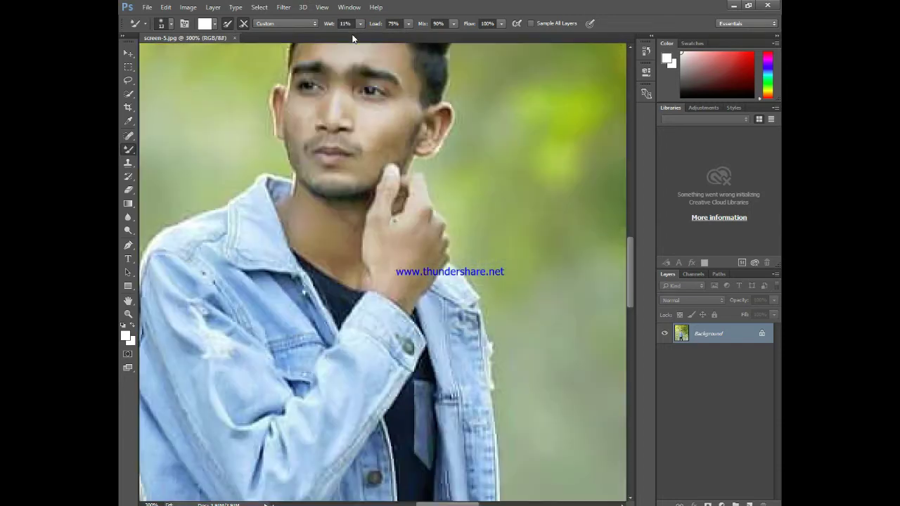
key("ctrl+plus")
key("ctrl+plus")
key("ctrl+minus")
key("ctrl+minus")
left_click_drag(376, 122, 393, 121)
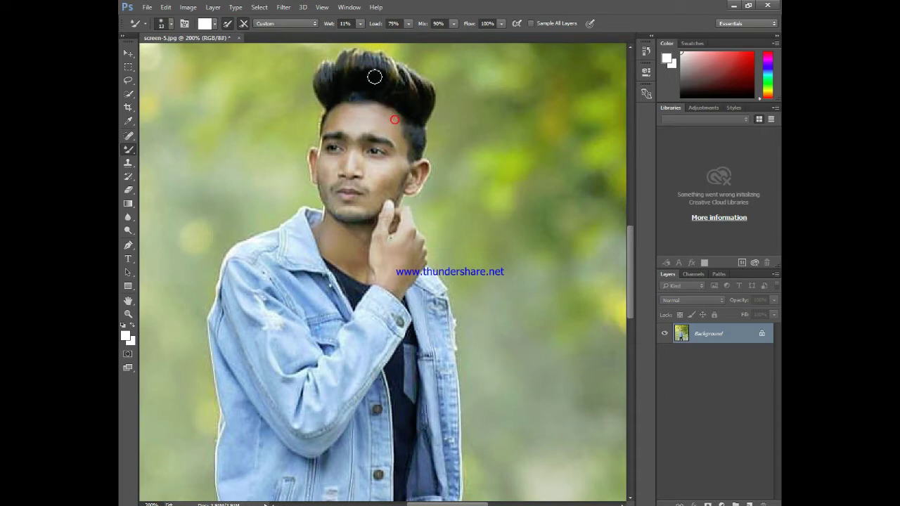
key("bracketright")
key("bracketright")
key("bracketleft")
left_click(362, 121)
Smooth the skin under the eyes, on both cheeks, along the jaw and on the chin.
left_click(390, 153)
left_click(395, 170)
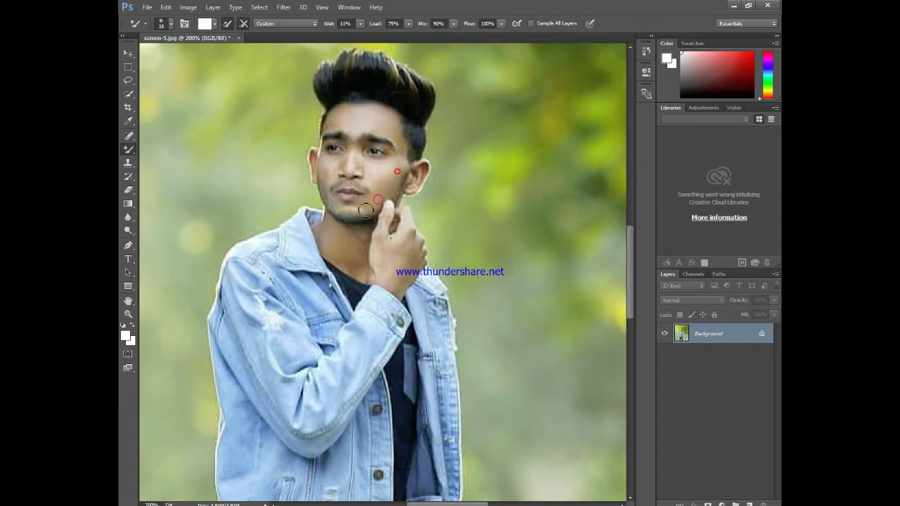
left_click(322, 191)
left_click(341, 157)
left_click(360, 143)
left_click(348, 167)
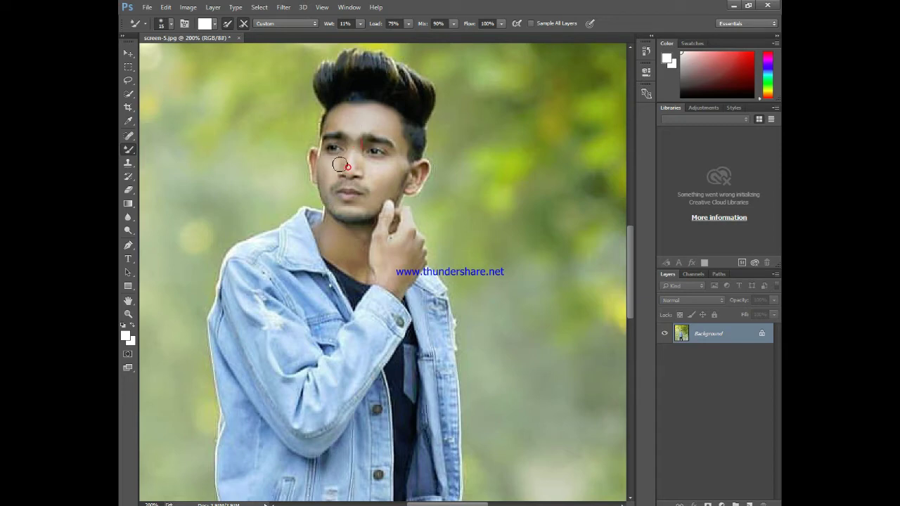
left_click(324, 227)
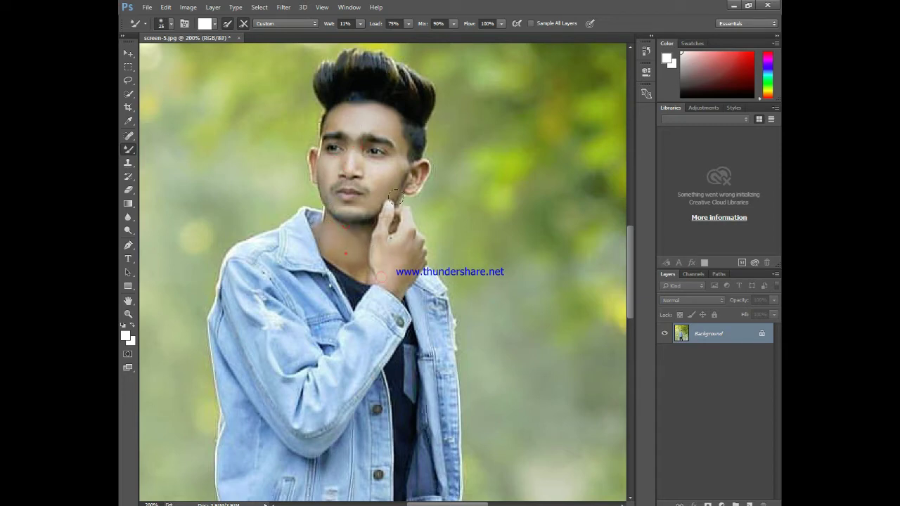
left_click(371, 208)
left_click(397, 171)
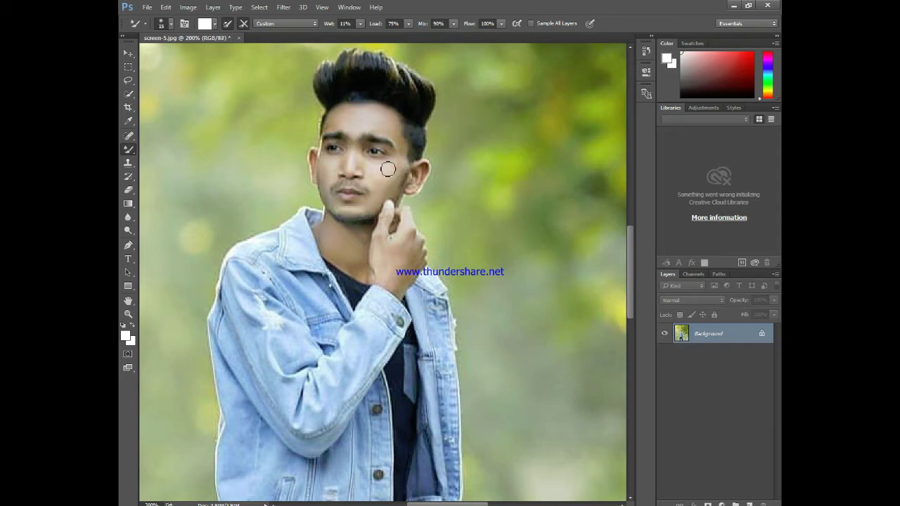
left_click(321, 179)
key("ctrl+0")
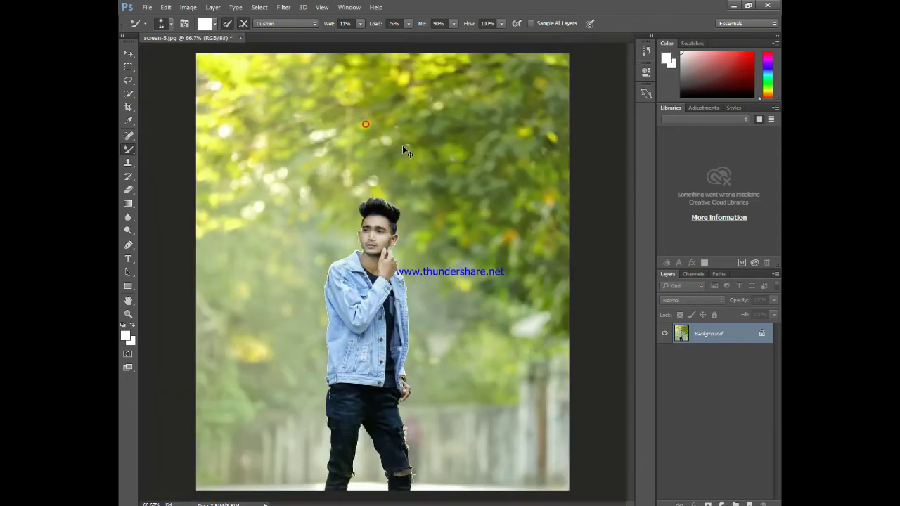
Open the Camera Raw Filter and show the HSL Saturation adjustments.
left_click(283, 7)
left_click(302, 67)
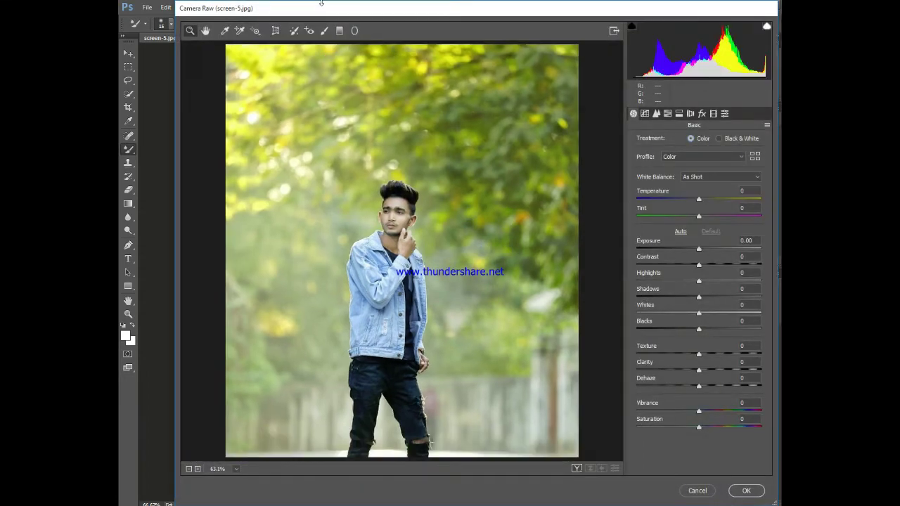
left_click(668, 113)
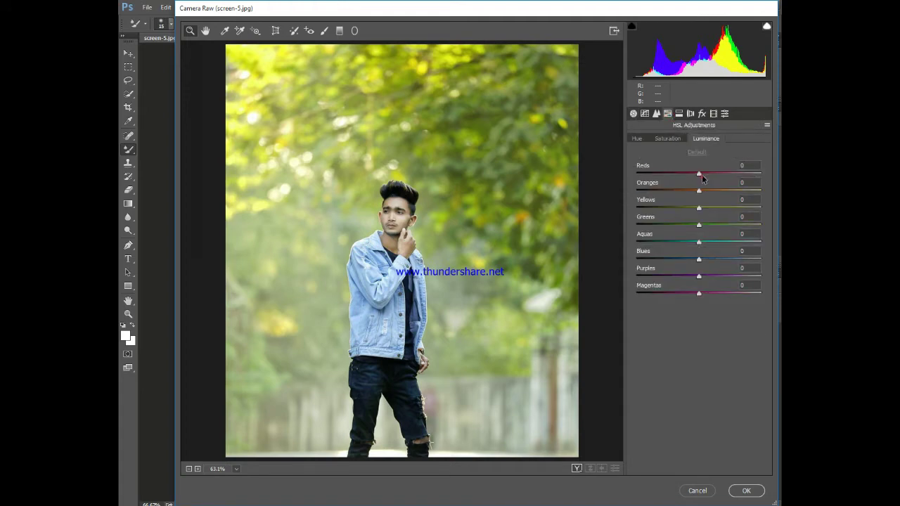
left_click(701, 176)
left_click(675, 139)
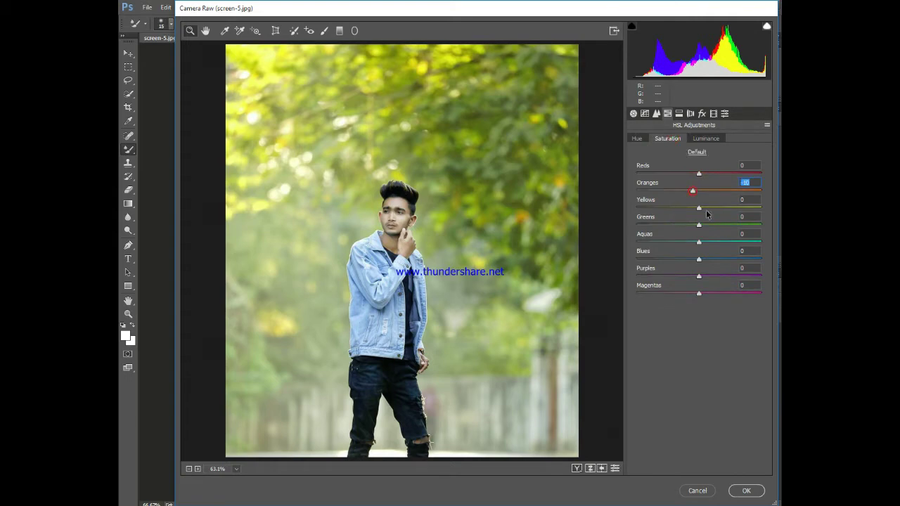
Boost Yellows, Greens, Aquas and Blues saturation to +100.
left_click_drag(712, 209, 763, 209)
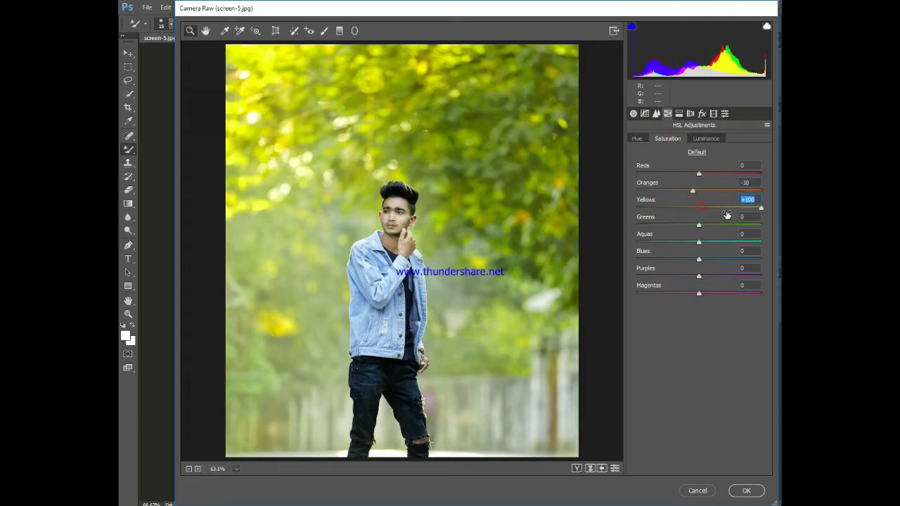
left_click_drag(702, 224, 773, 225)
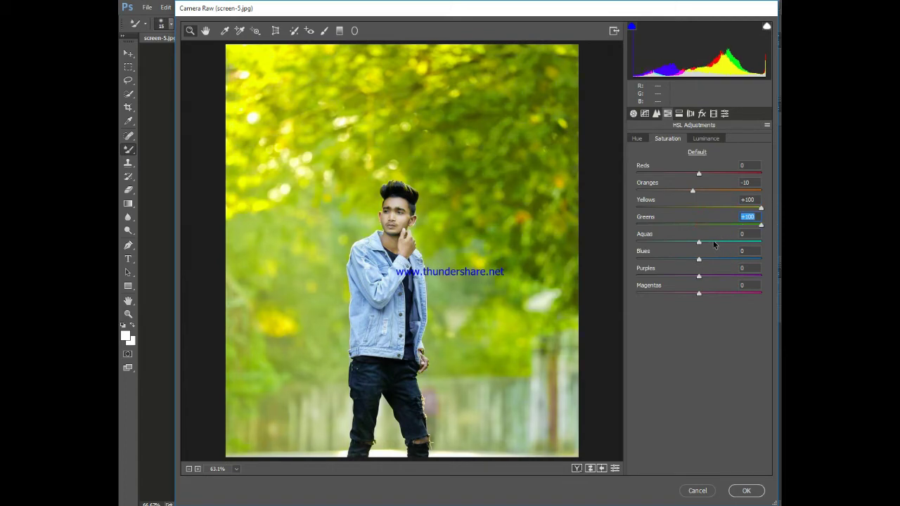
left_click_drag(714, 243, 767, 243)
left_click_drag(718, 259, 766, 258)
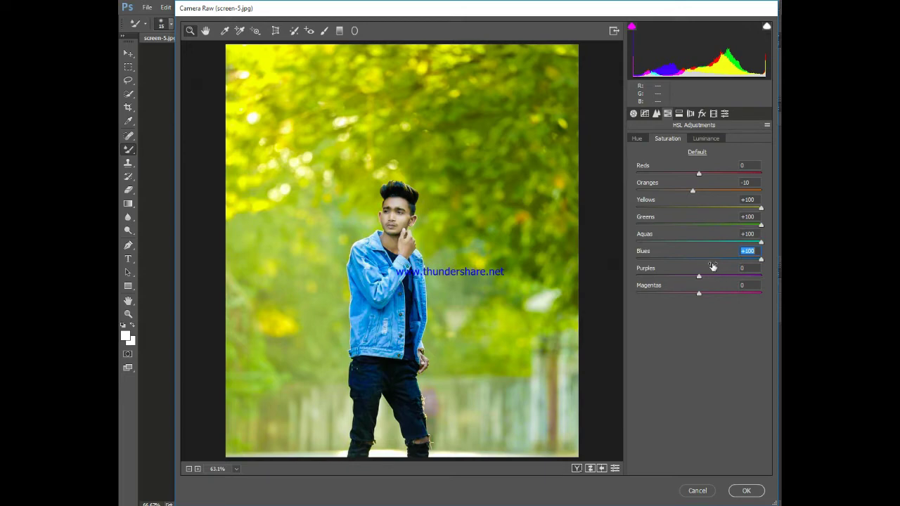
Set HSL hues to Purples -68, Aquas +32, Greens -100 and Oranges +33.
left_click(641, 139)
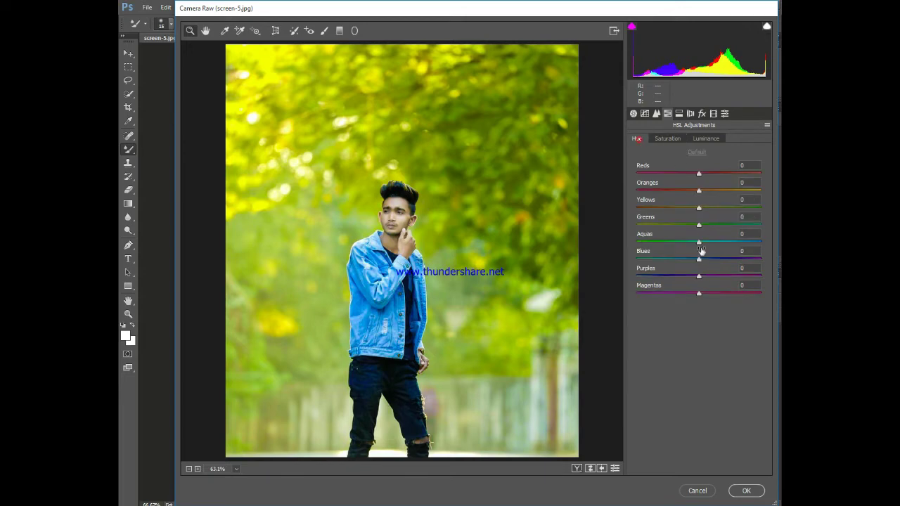
mouse_move(699, 260)
left_mouse_down()
mouse_move(644, 260)
mouse_move(760, 259)
mouse_move(703, 260)
mouse_move(652, 278)
left_mouse_up()
left_click_drag(699, 243, 720, 245)
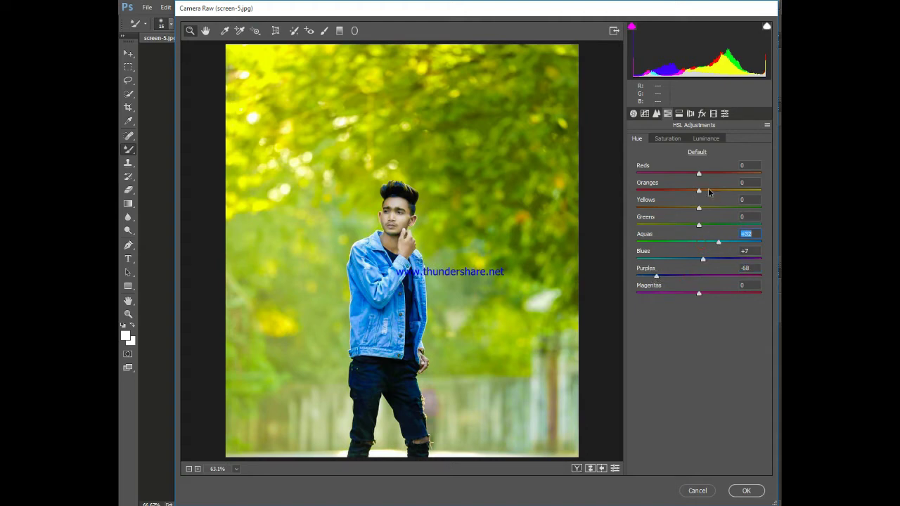
left_click(701, 226)
mouse_move(711, 230)
left_mouse_down()
mouse_move(747, 230)
mouse_move(625, 236)
left_mouse_up()
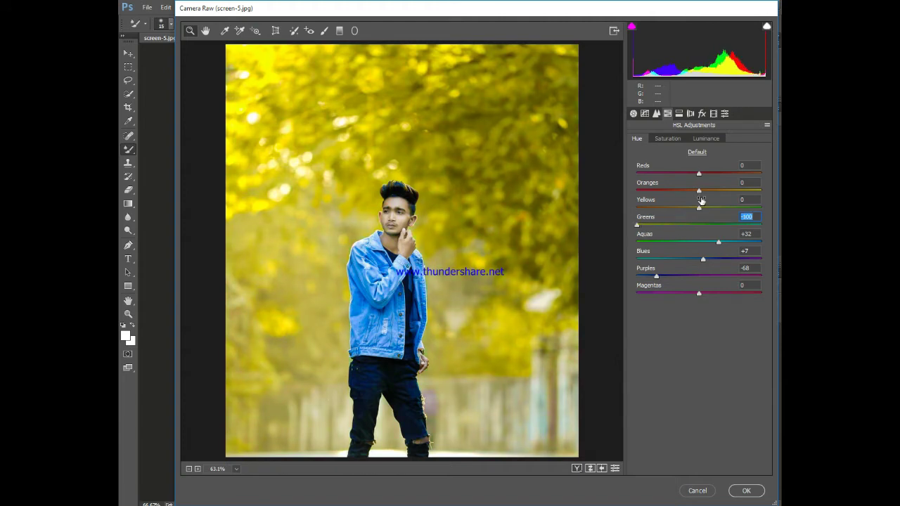
left_click_drag(699, 191, 723, 192)
Raise Reds saturation to +26 and Oranges saturation to +13.
left_click(679, 139)
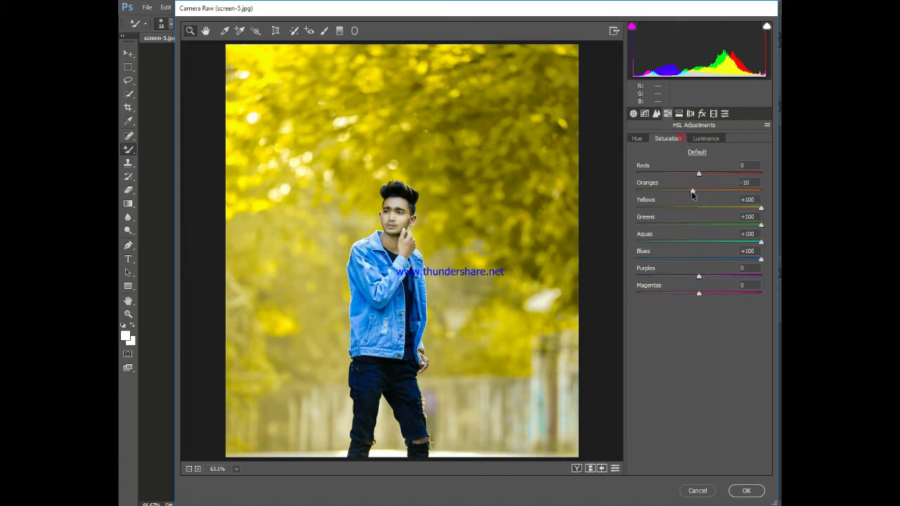
left_click_drag(694, 192, 682, 194)
left_click_drag(699, 174, 780, 168)
left_click_drag(678, 191, 707, 191)
left_click(640, 138)
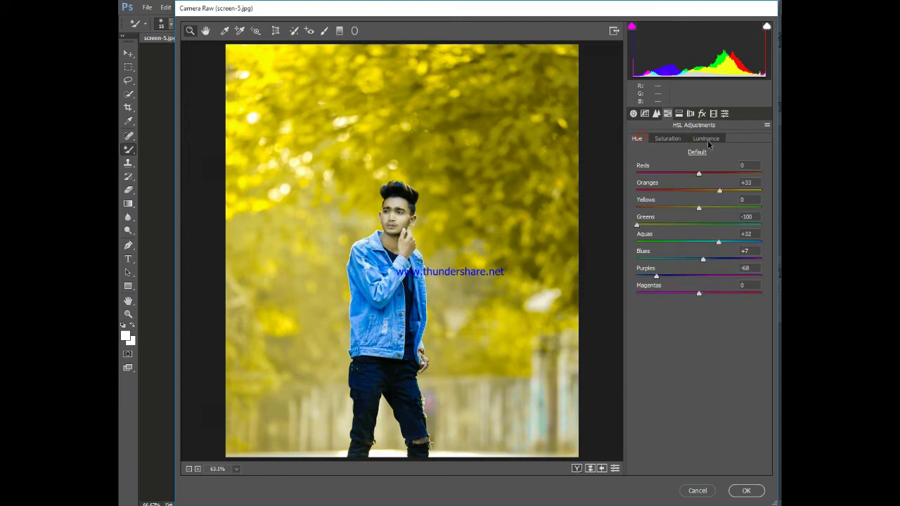
left_click(706, 138)
Add a post-crop vignette of about -27 to darken the photo's edges.
left_click(702, 113)
left_click_drag(699, 248, 671, 249)
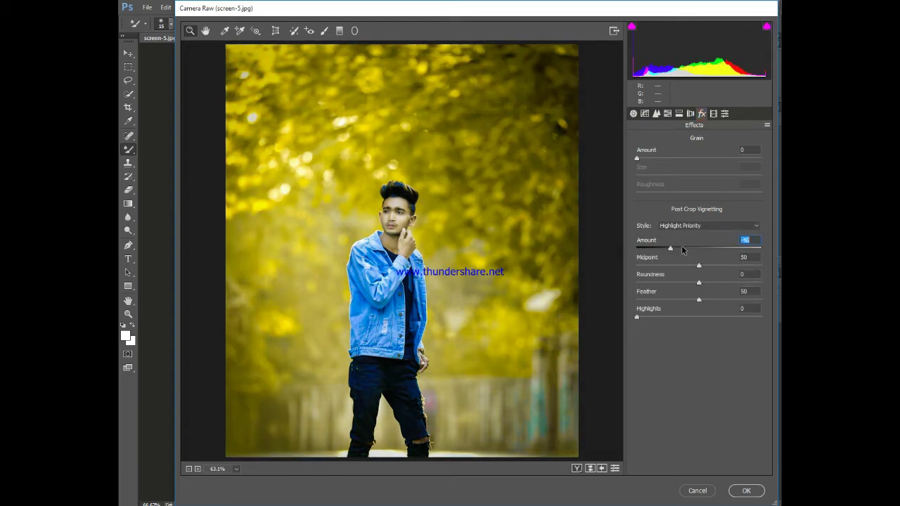
left_click(682, 249)
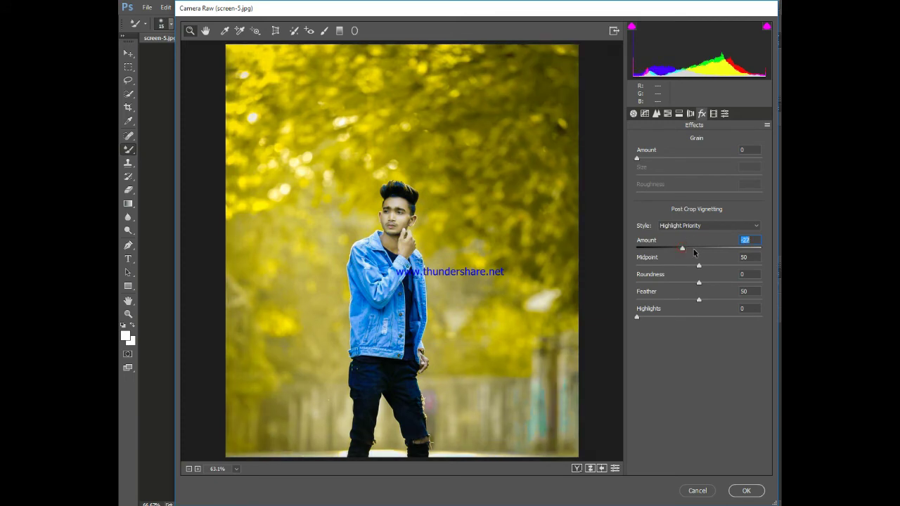
Add a level bottom graduated filter at Exposure -2.50 and apply the Camera Raw edits.
left_click(339, 30)
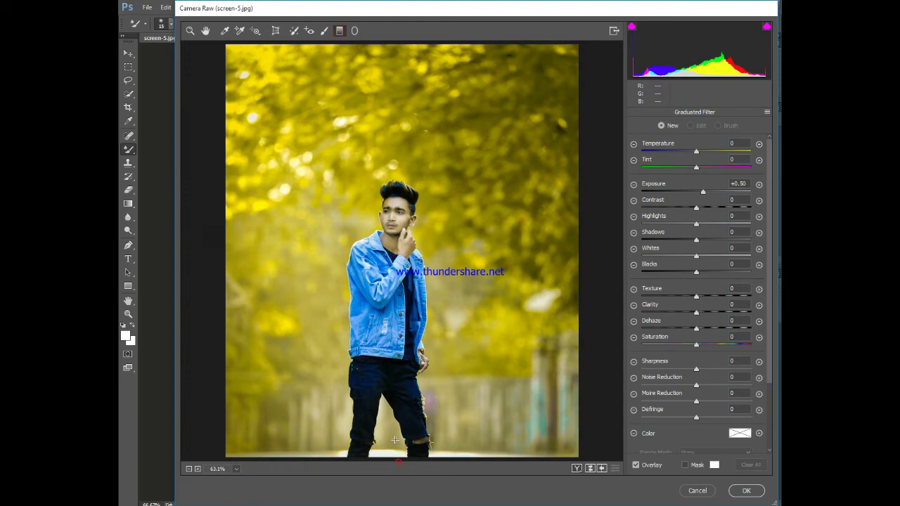
left_click_drag(404, 456, 413, 420)
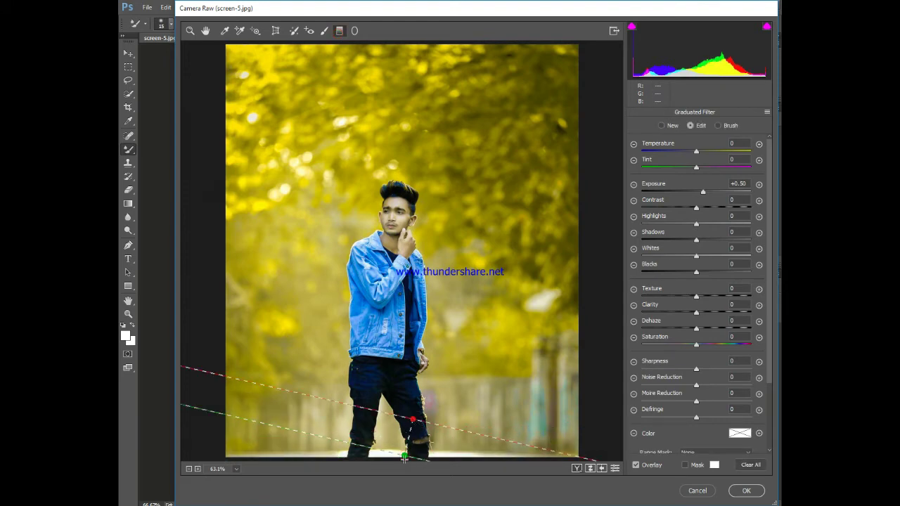
mouse_move(407, 458)
left_mouse_down()
mouse_move(425, 488)
mouse_move(415, 497)
left_mouse_up()
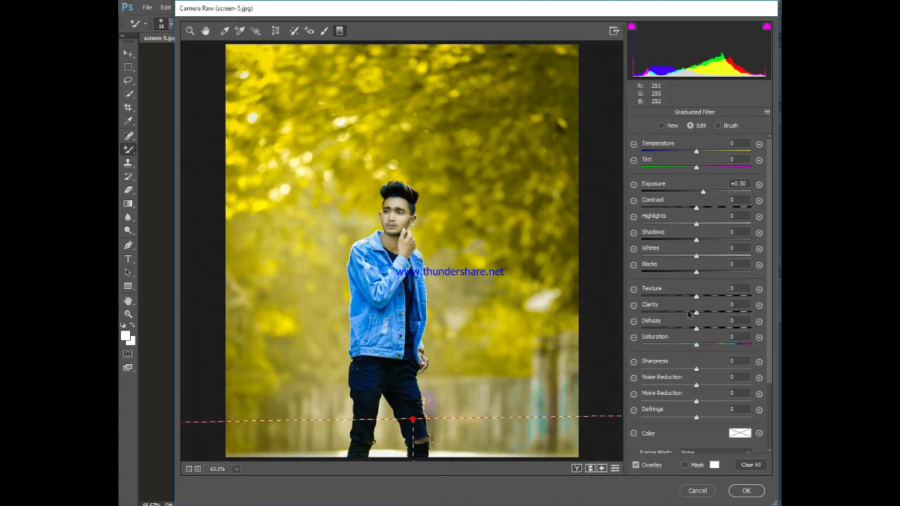
left_click_drag(704, 193, 662, 193)
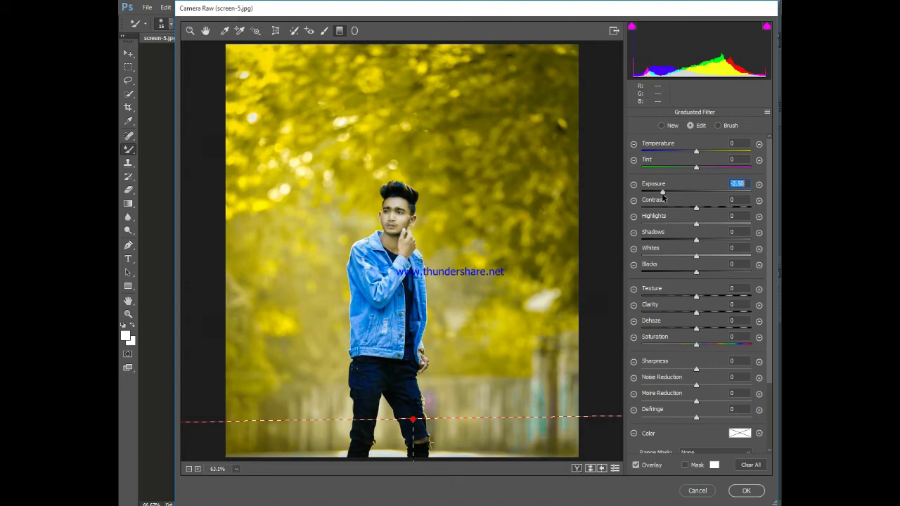
left_click(744, 492)
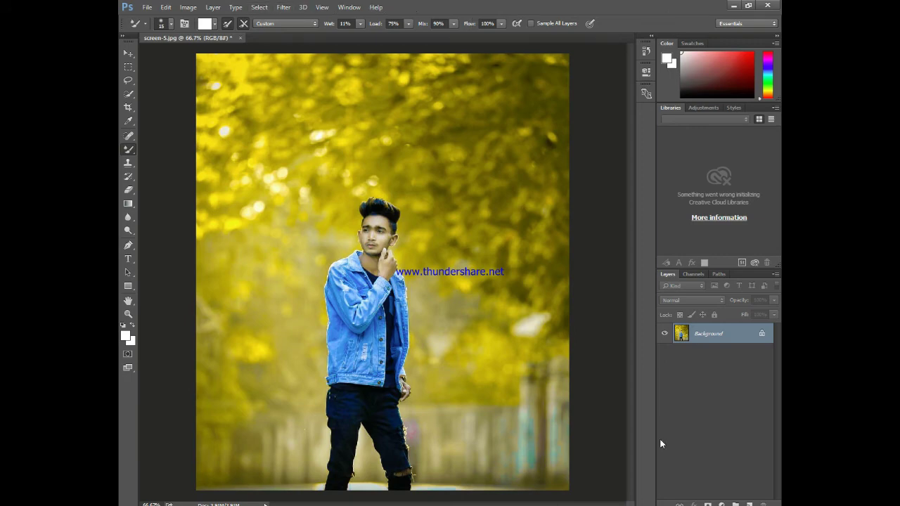
Add a Selective Color layer: raise cyan and lower yellow and black in Greens.
left_click(722, 505)
left_click(717, 490)
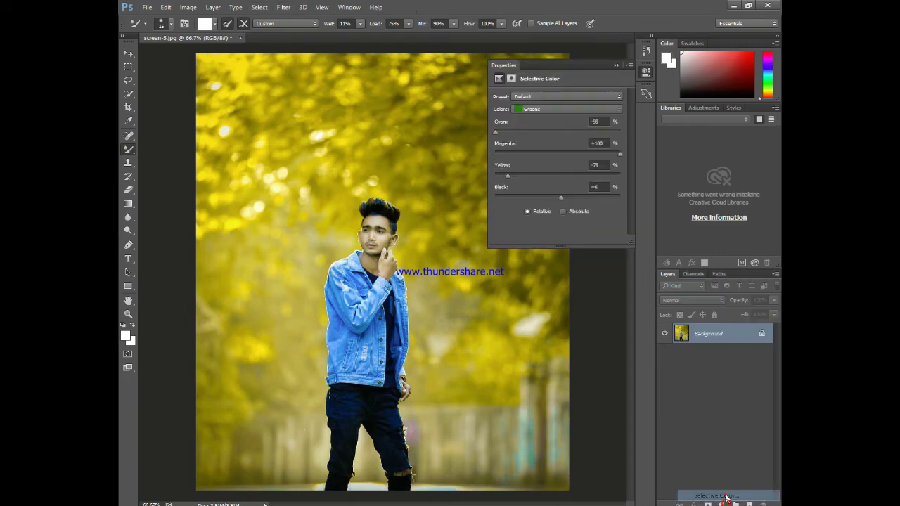
left_click_drag(555, 131, 636, 144)
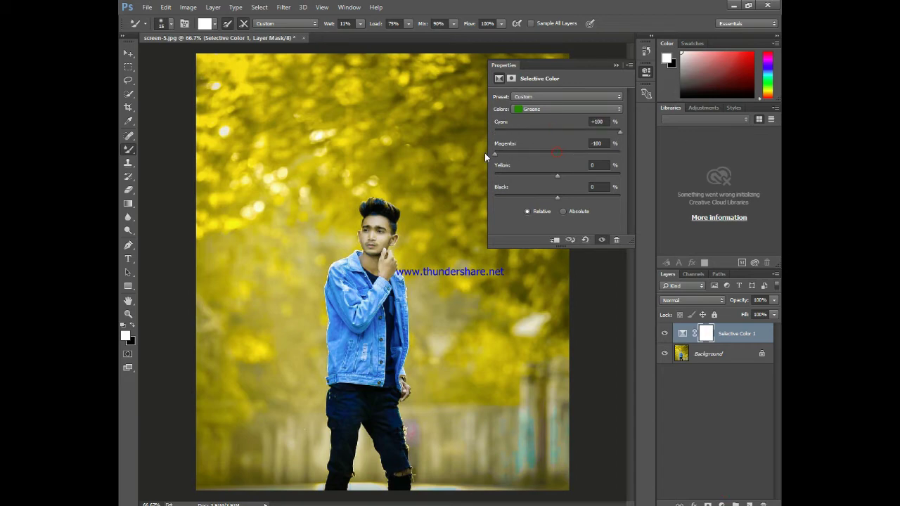
left_click_drag(485, 153, 732, 164)
left_click_drag(620, 176, 495, 176)
left_click_drag(613, 199, 511, 201)
In Yellows, set Cyan to -100 and adjust magenta and yellow for warmth.
left_click(559, 110)
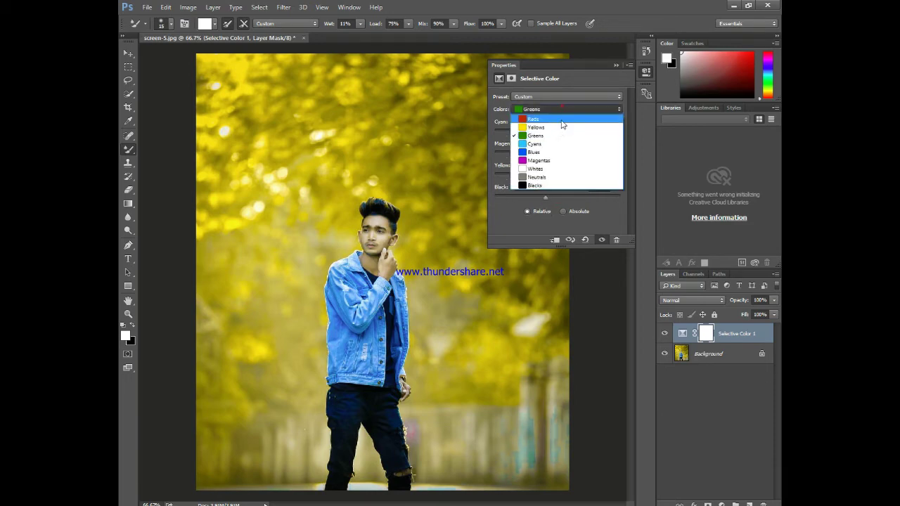
left_click(557, 125)
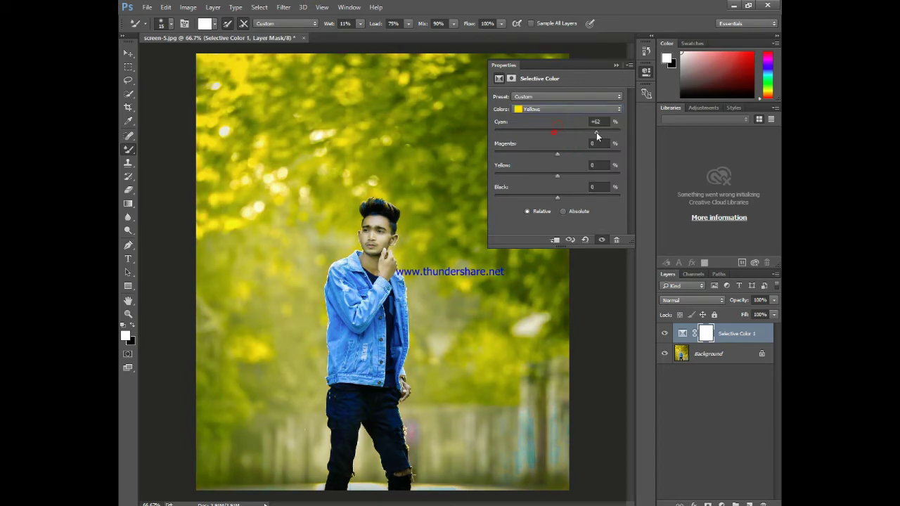
left_click_drag(559, 131, 485, 136)
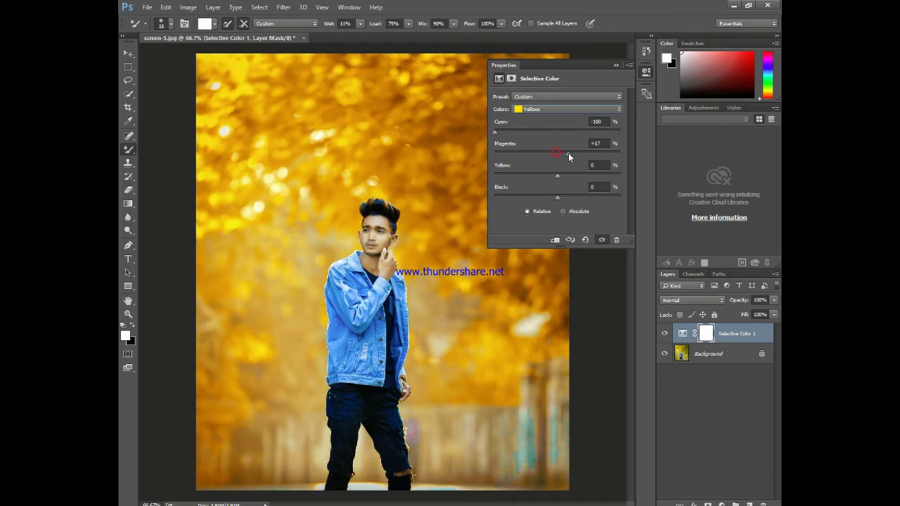
left_click_drag(568, 153, 560, 152)
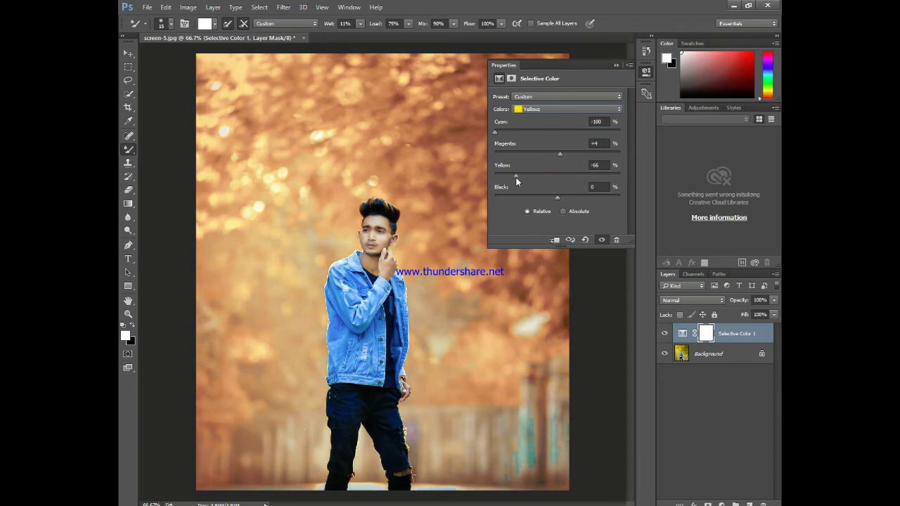
mouse_move(516, 181)
left_mouse_down()
mouse_move(497, 182)
mouse_move(561, 177)
mouse_move(577, 200)
mouse_move(549, 199)
mouse_move(560, 199)
left_mouse_up()
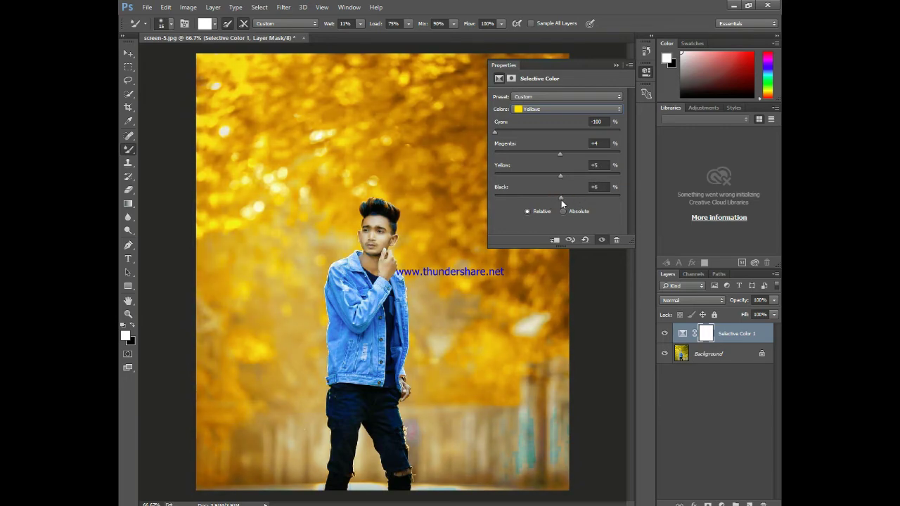
Reduce magenta and raise yellow in Cyans, then set Yellows' Magenta to +15.
left_click(555, 109)
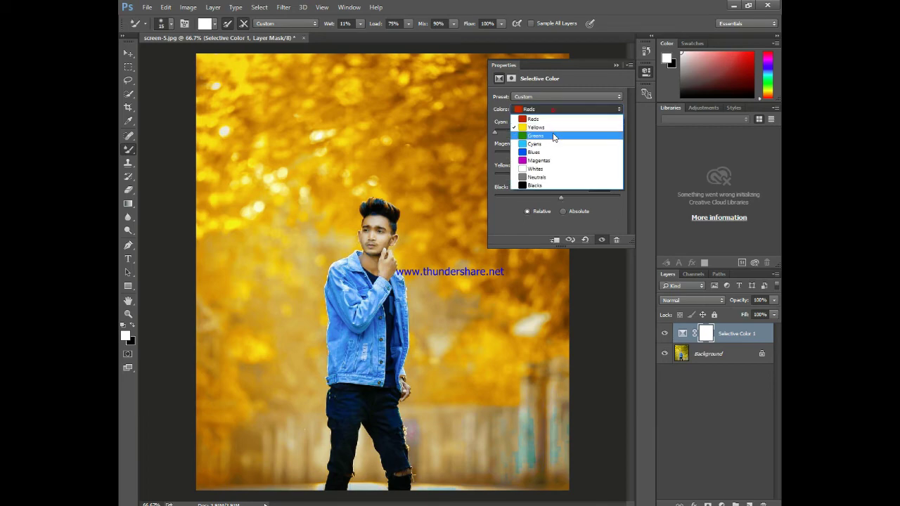
left_click(554, 144)
mouse_move(557, 153)
left_mouse_down()
mouse_move(521, 153)
mouse_move(536, 153)
mouse_move(539, 132)
mouse_move(505, 133)
left_mouse_up()
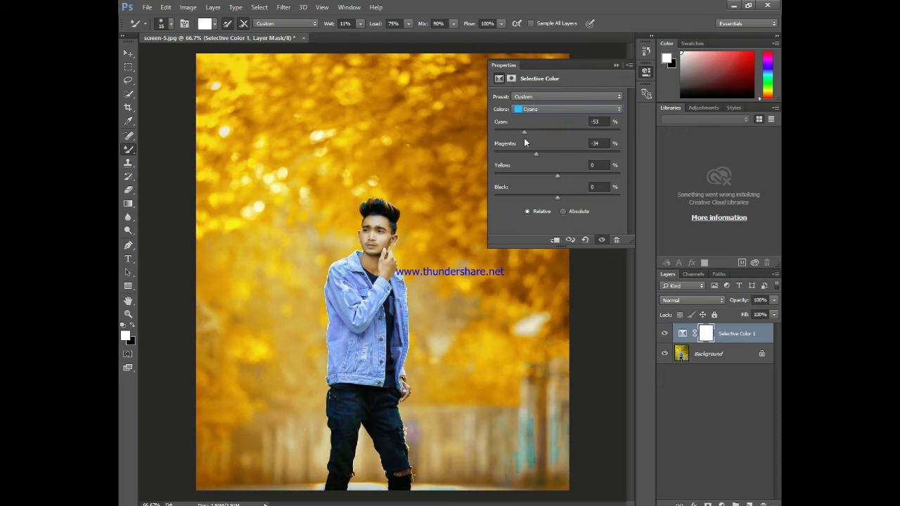
mouse_move(557, 176)
left_mouse_down()
mouse_move(530, 176)
mouse_move(574, 202)
left_mouse_up()
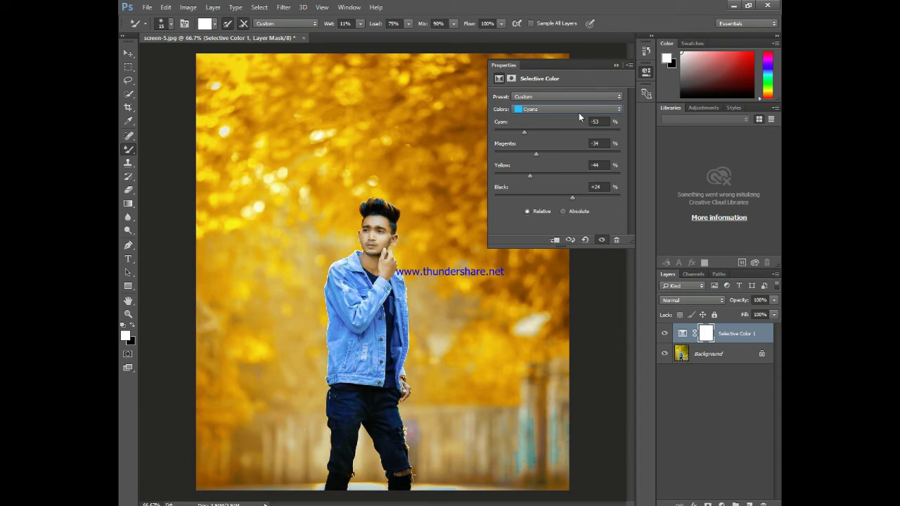
left_click(579, 111)
left_click(555, 128)
left_click_drag(559, 152, 568, 162)
left_click(617, 64)
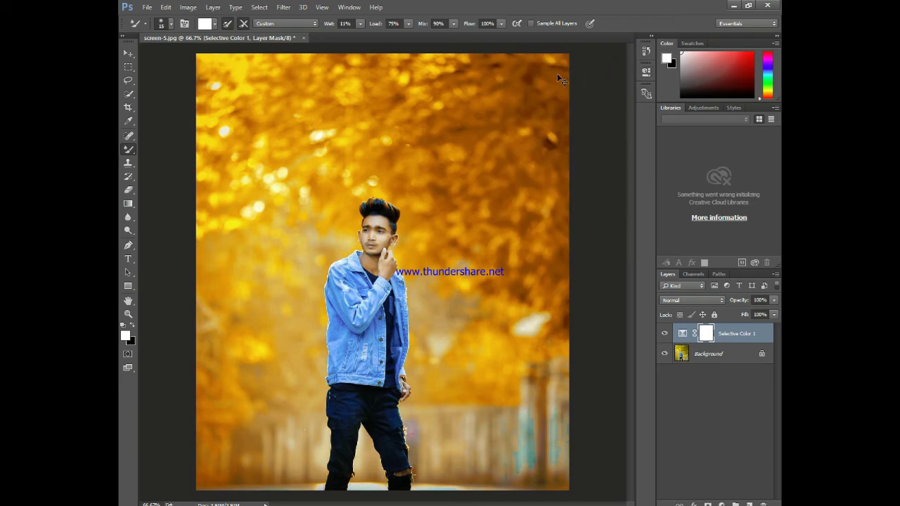
Start Place Linked and browse into the backgrounds folder on Local Disk (D:).
key("ctrl+minus")
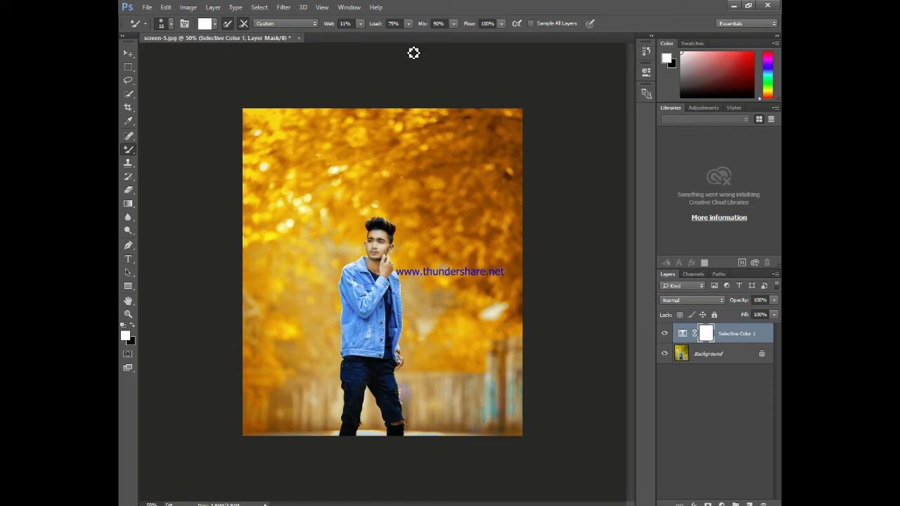
left_click(147, 7)
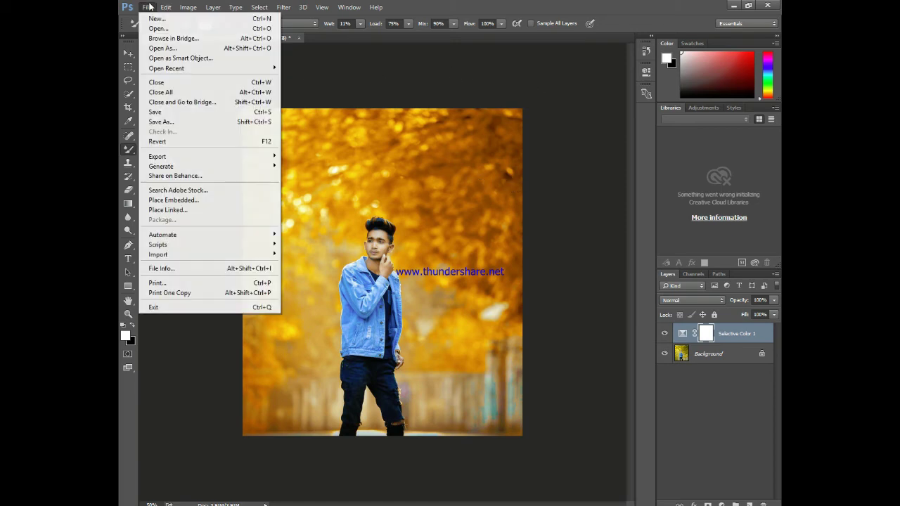
left_click(183, 215)
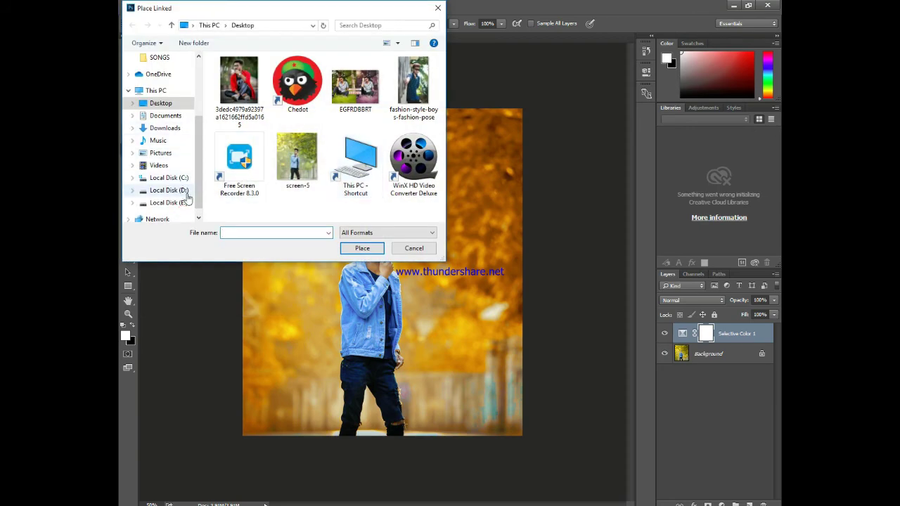
left_click(183, 191)
scroll(299, 113, "down", 1)
scroll(282, 94, "up", 1)
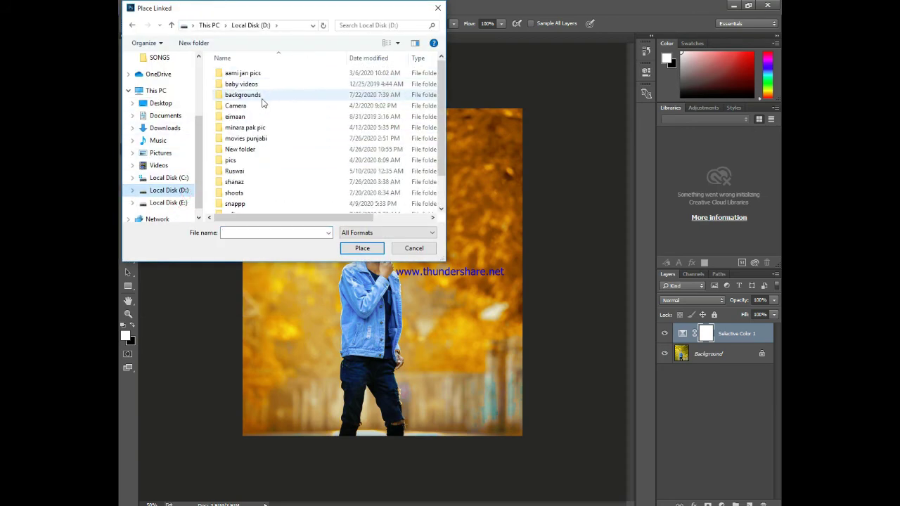
double_click(261, 95)
Find the STYLE logo image in the backgrounds folder and place it.
scroll(341, 113, "down", 2)
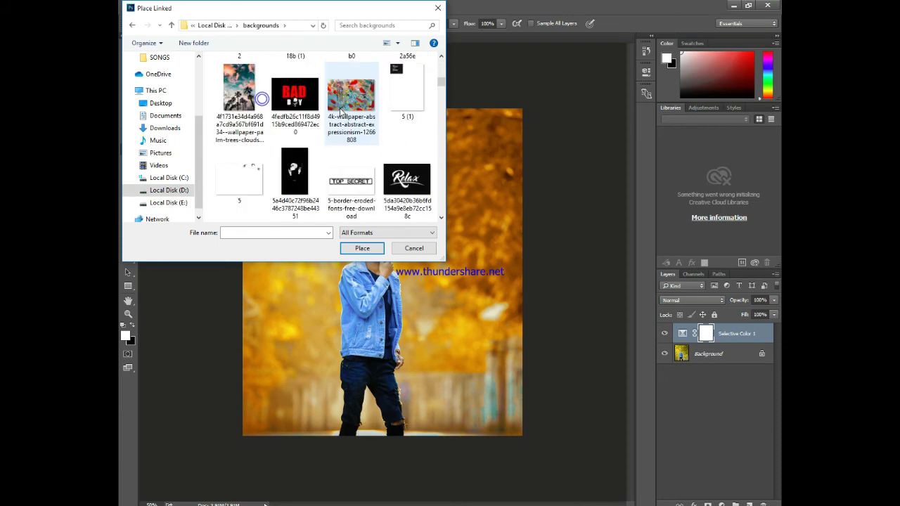
scroll(341, 112, "down", 2)
scroll(341, 113, "down", 2)
scroll(340, 113, "down", 2)
scroll(340, 112, "up", 2)
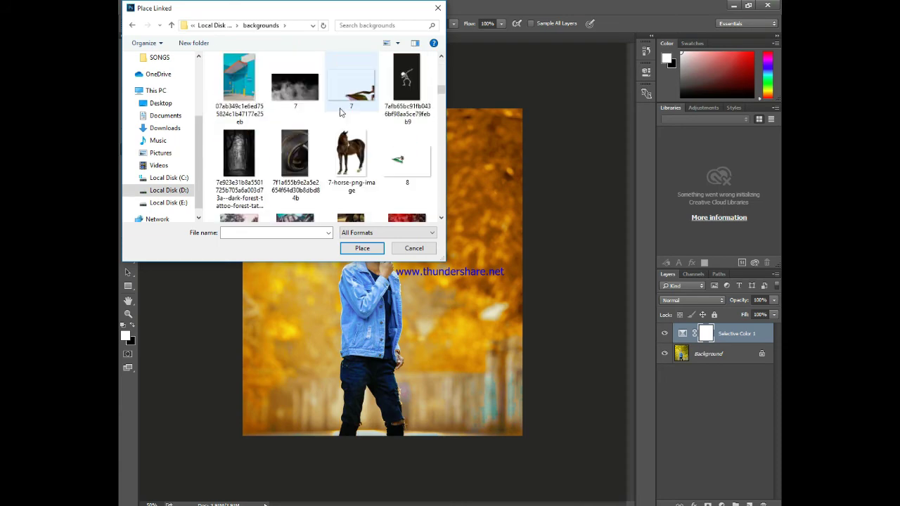
scroll(340, 113, "up", 2)
scroll(340, 113, "up", 2)
scroll(341, 113, "up", 2)
scroll(340, 112, "down", 2)
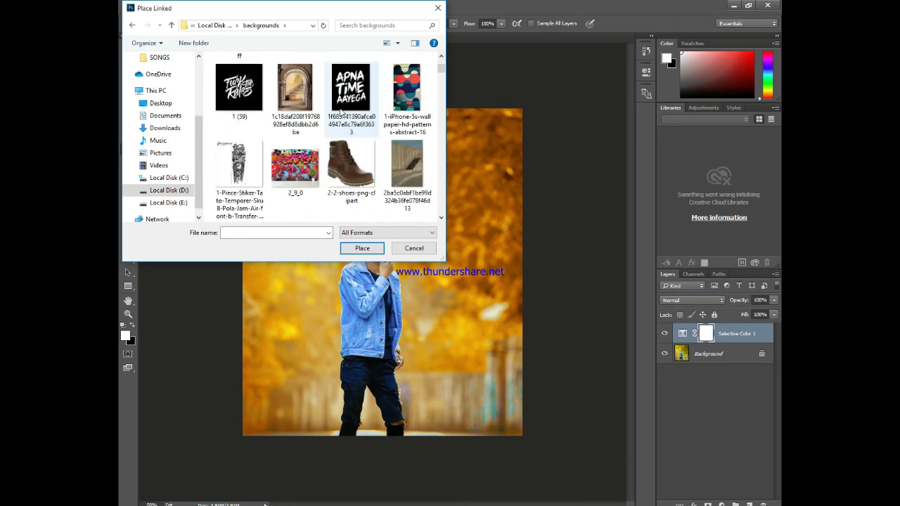
scroll(340, 112, "down", 2)
scroll(340, 113, "down", 2)
scroll(340, 112, "up", 2)
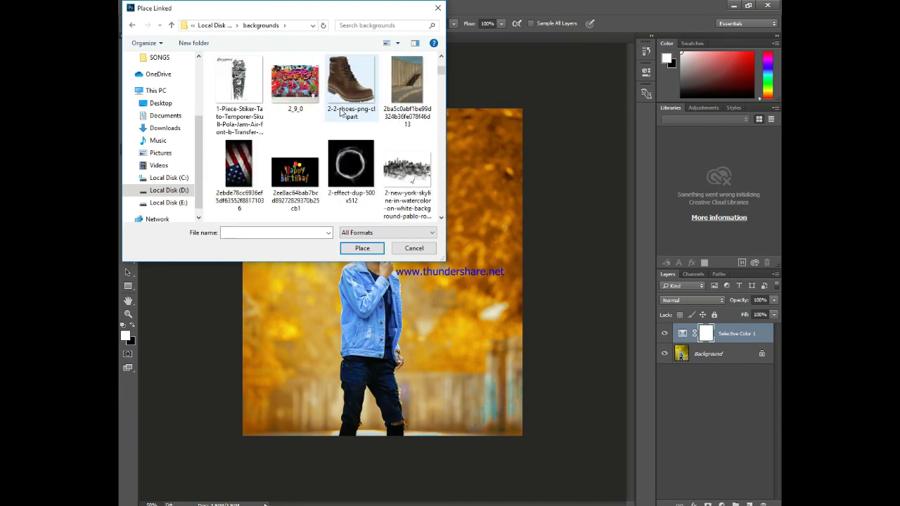
scroll(341, 112, "up", 1)
scroll(340, 113, "down", 2)
scroll(341, 113, "down", 2)
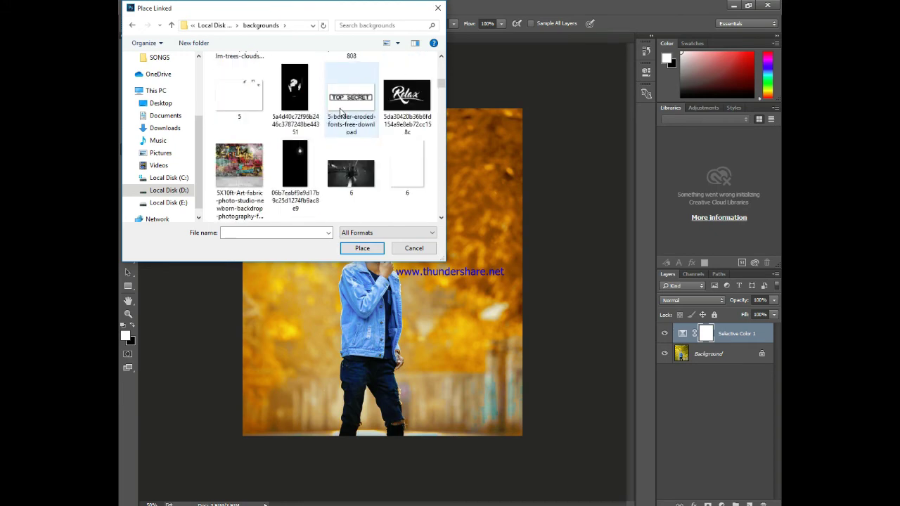
scroll(341, 113, "down", 2)
scroll(341, 113, "down", 2)
scroll(341, 113, "down", 2)
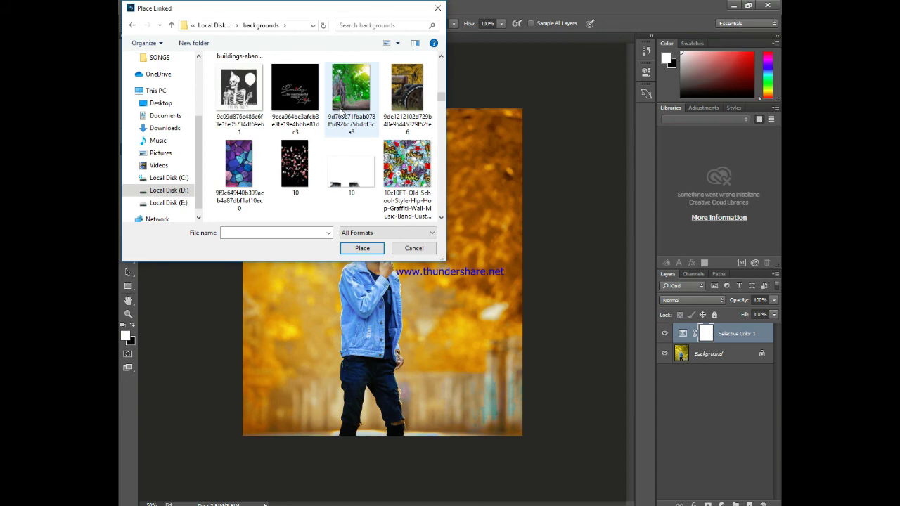
scroll(340, 111, "down", 2)
scroll(340, 111, "down", 2)
scroll(340, 111, "down", 2)
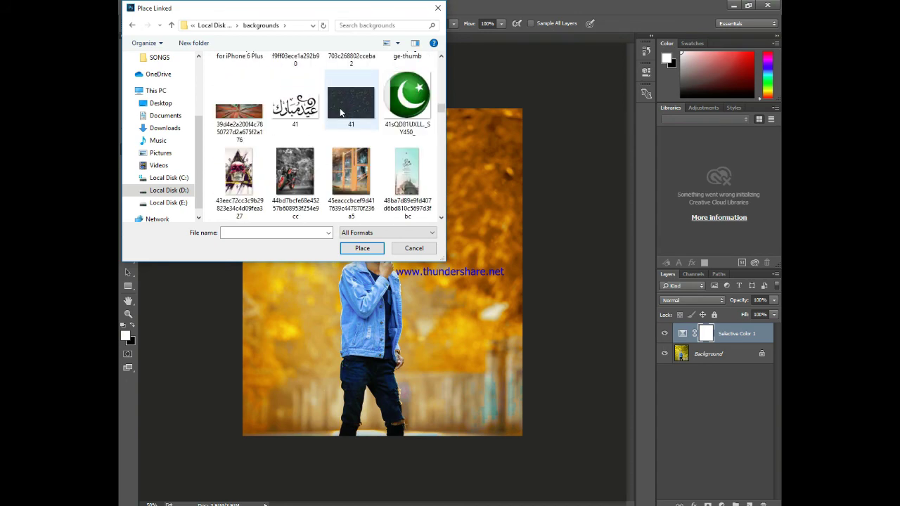
scroll(341, 113, "down", 2)
scroll(340, 111, "down", 2)
scroll(341, 112, "down", 2)
scroll(340, 112, "down", 2)
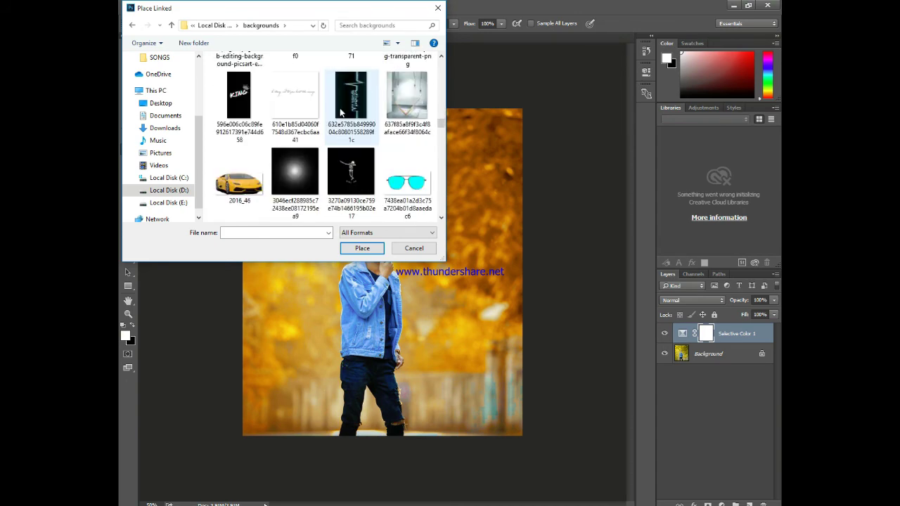
scroll(340, 112, "up", 1)
scroll(341, 112, "down", 2)
scroll(341, 113, "down", 1)
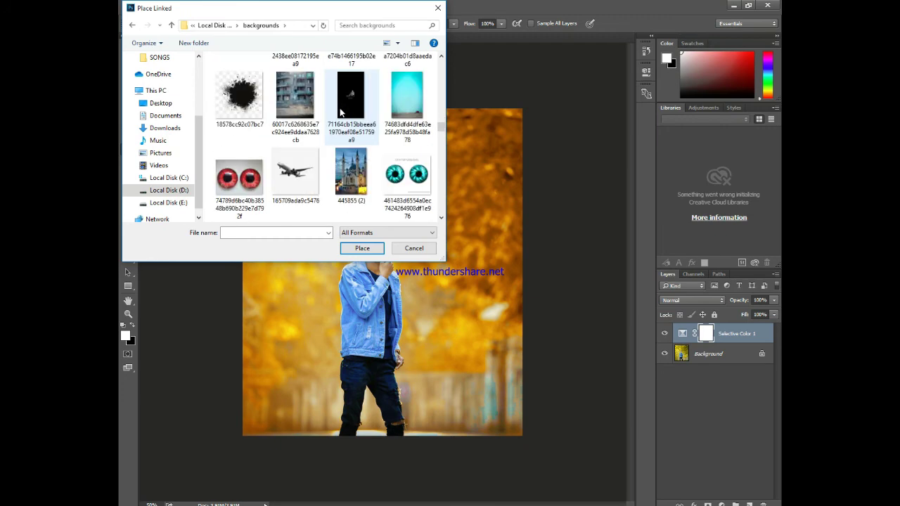
scroll(341, 112, "down", 2)
scroll(341, 111, "down", 2)
scroll(341, 111, "down", 2)
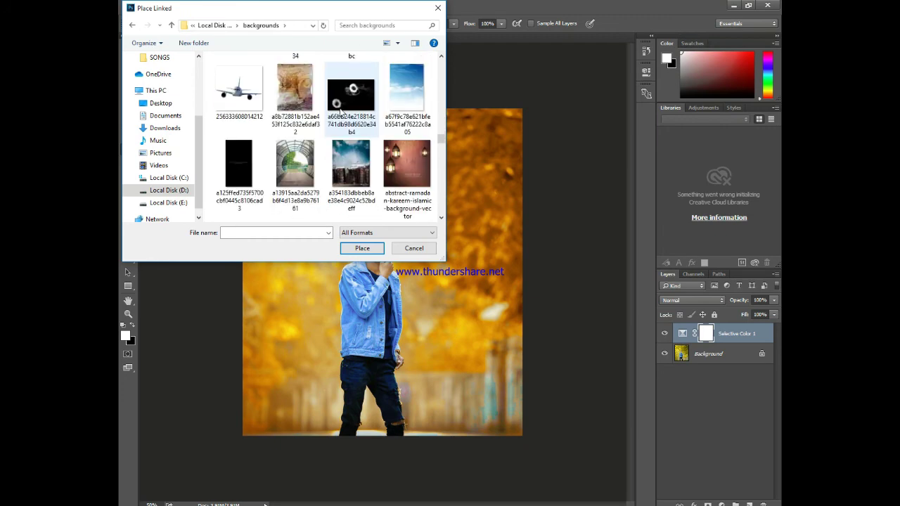
scroll(341, 111, "down", 2)
scroll(340, 111, "down", 2)
scroll(341, 111, "down", 3)
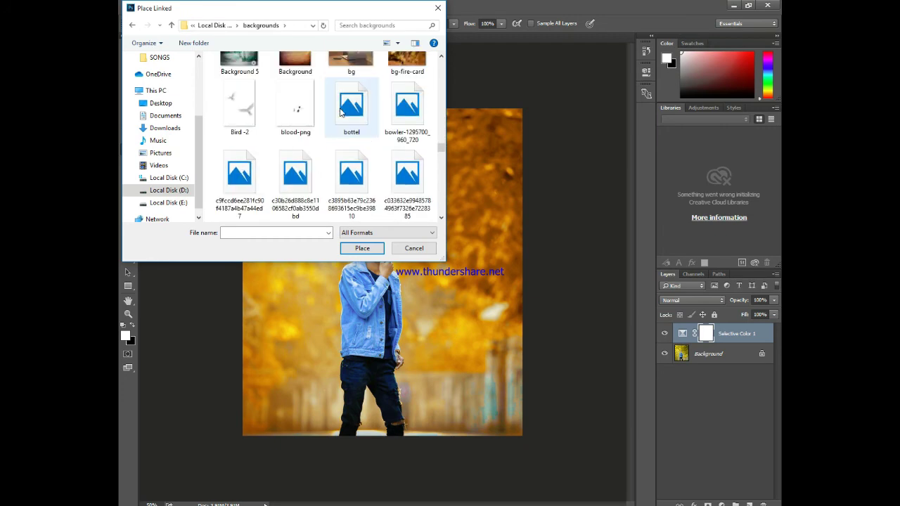
scroll(341, 112, "down", 1)
scroll(340, 112, "down", 2)
scroll(341, 113, "up", 1)
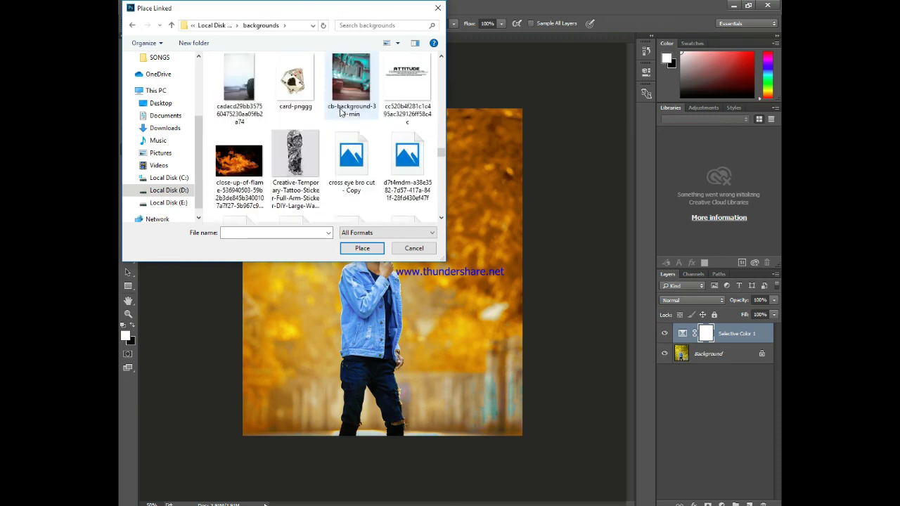
scroll(341, 112, "up", 1)
double_click(296, 78)
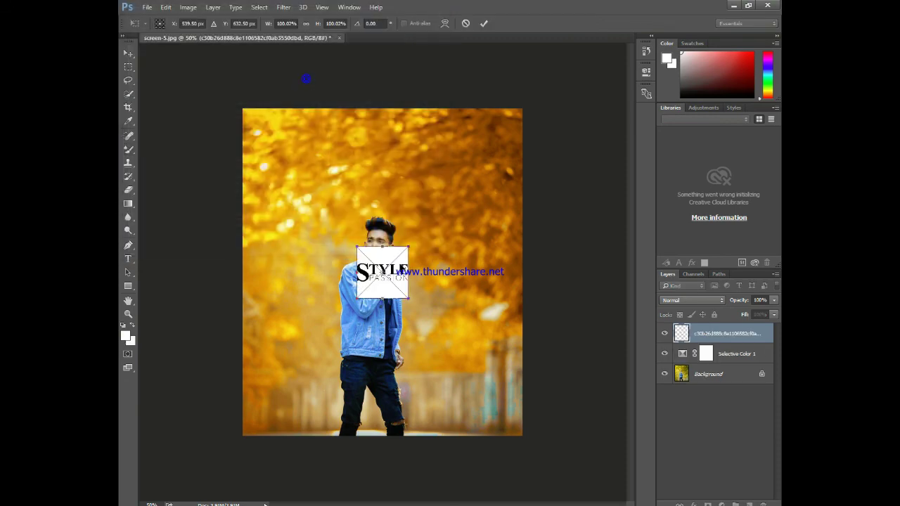
Move the STYLE logo to the top centre, commit it, and set its blend mode to Darken.
mouse_move(403, 276)
left_mouse_down()
mouse_move(395, 159)
mouse_move(407, 183)
left_mouse_up()
key("Return")
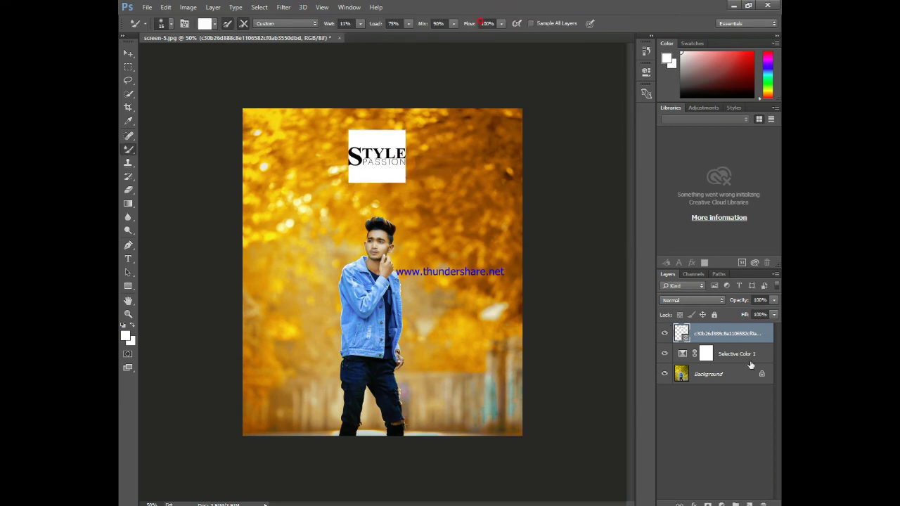
left_click(722, 301)
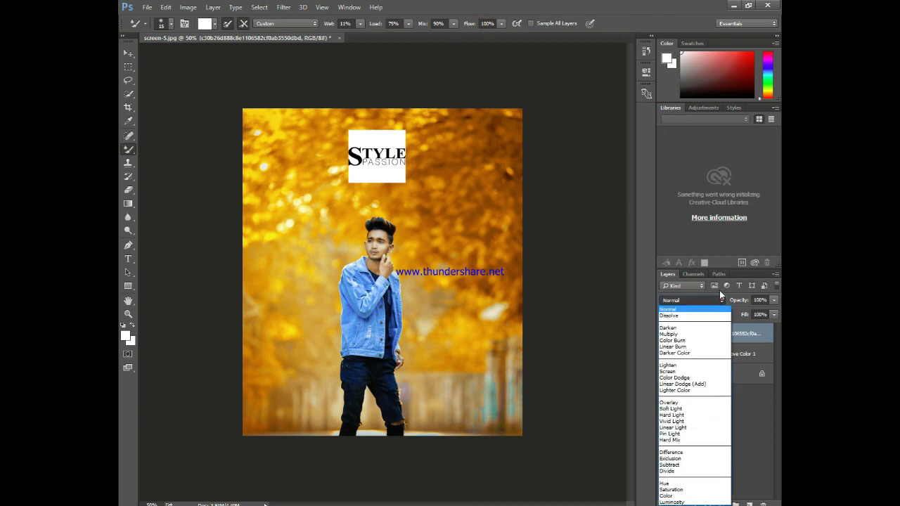
left_click(691, 329)
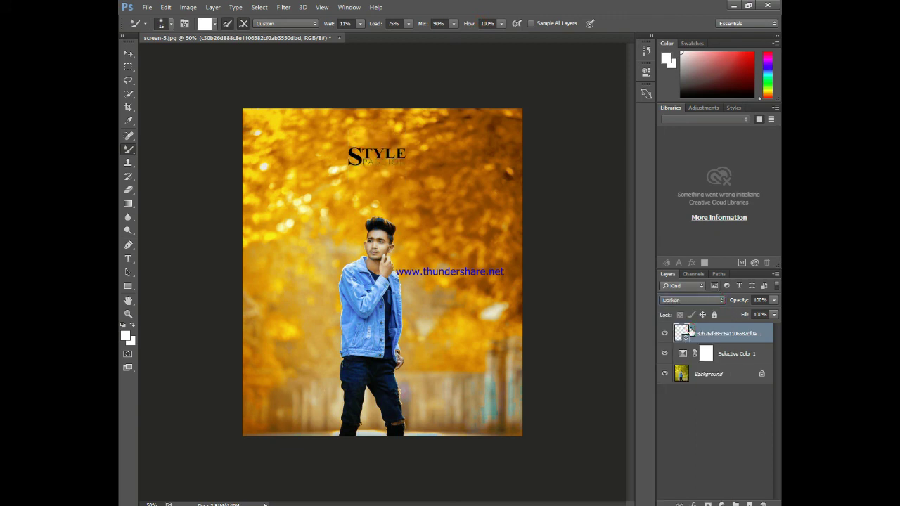
key("ctrl+t")
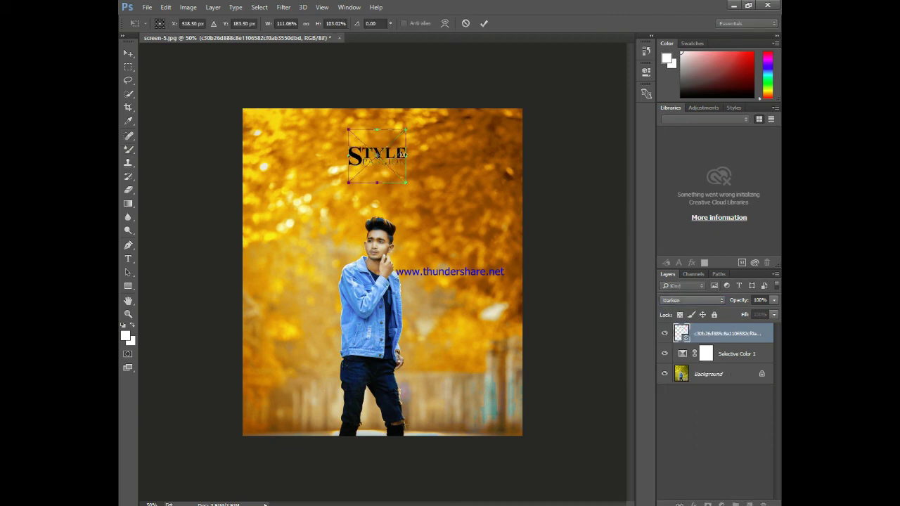
Enlarge the STYLE logo to about 136%, commit, and nudge it slightly up-left.
mouse_move(397, 164)
left_mouse_down()
mouse_move(390, 157)
mouse_move(413, 189)
mouse_move(454, 209)
left_mouse_up()
left_click(485, 23)
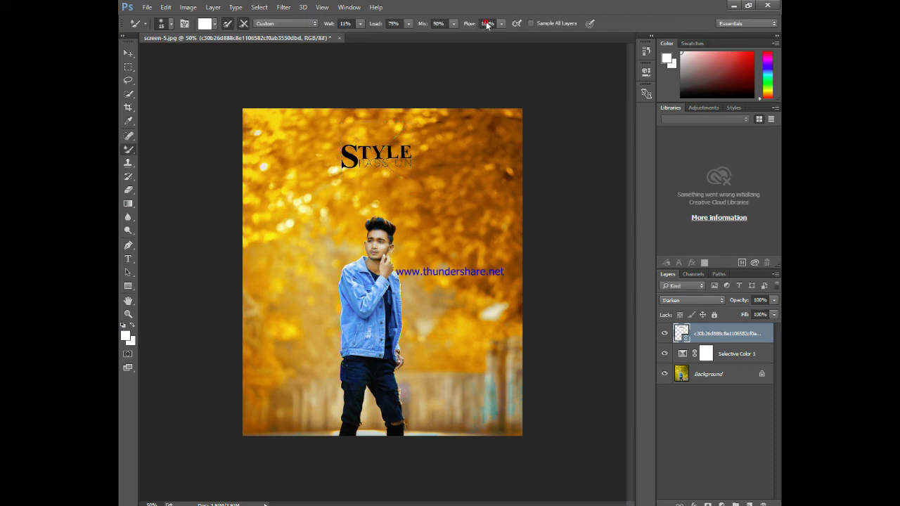
left_click_drag(463, 205, 461, 197)
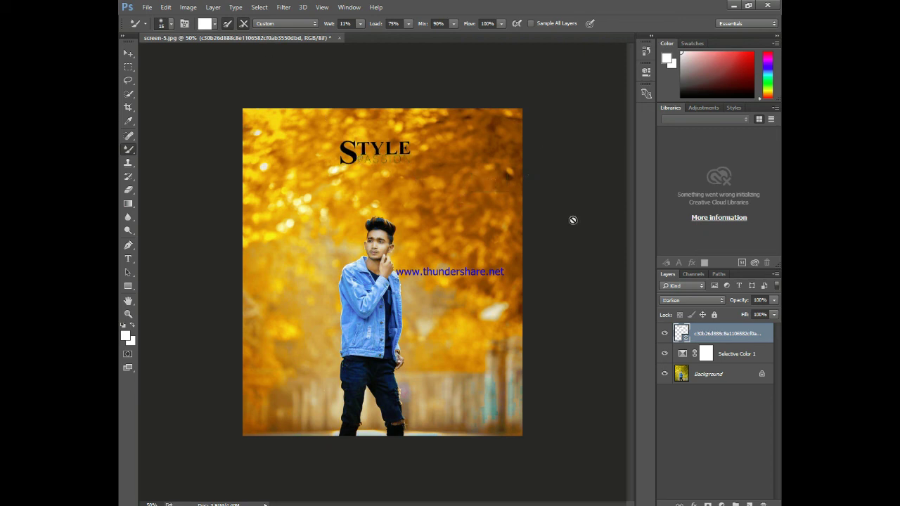
Dismiss the rasterize warning and Merge Visible from the Background layer's context menu.
left_click(451, 214)
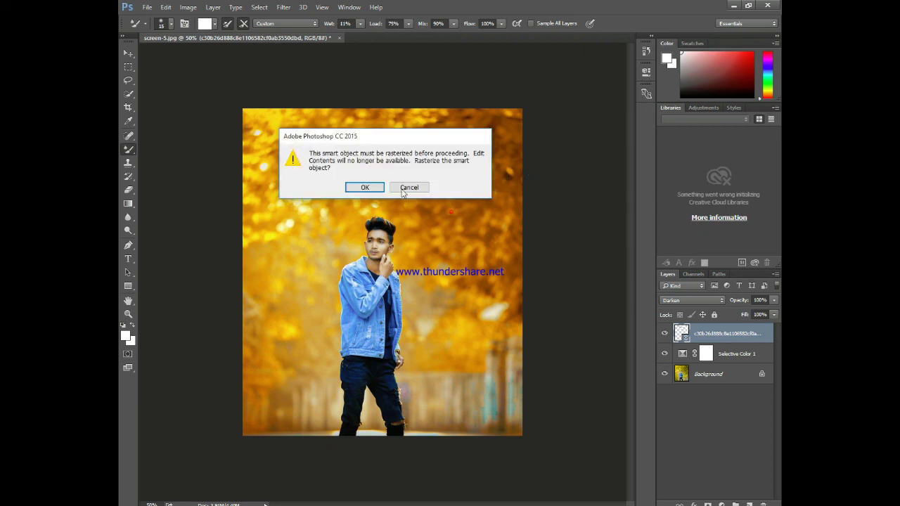
key("Escape")
left_click(712, 375)
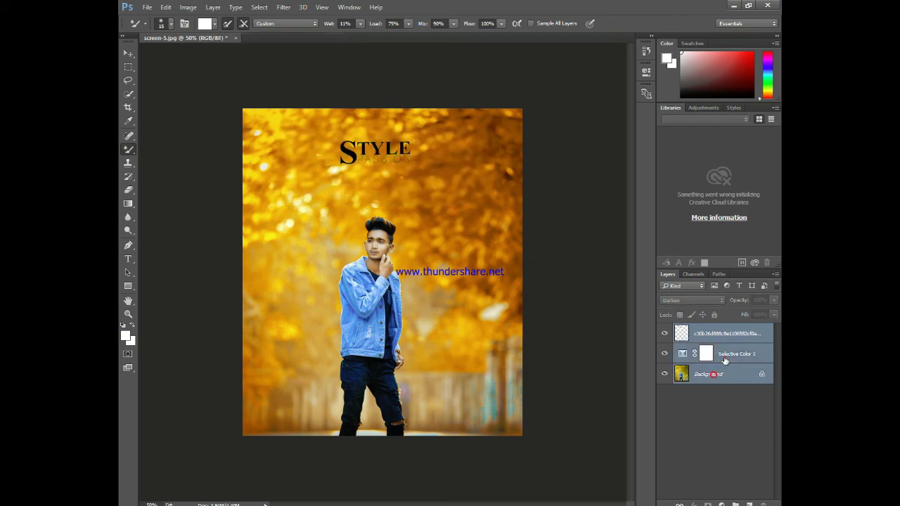
right_click(725, 356)
left_click(661, 359)
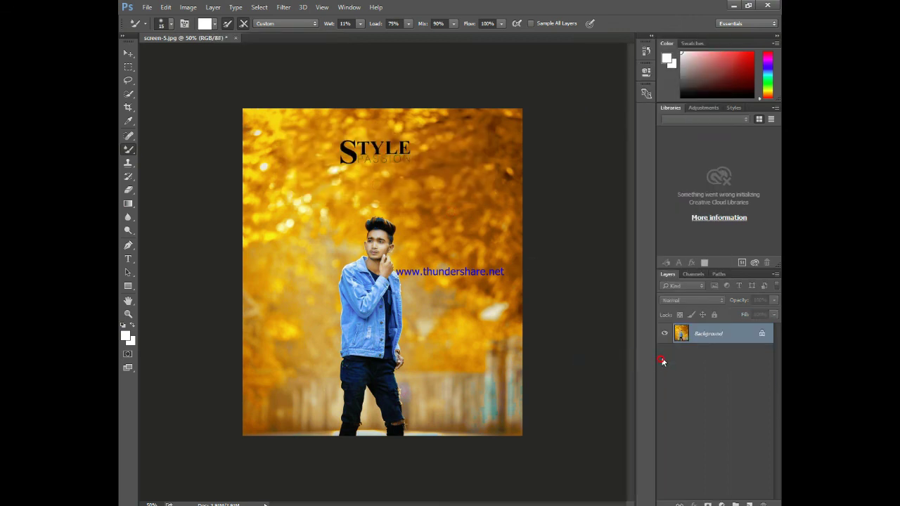